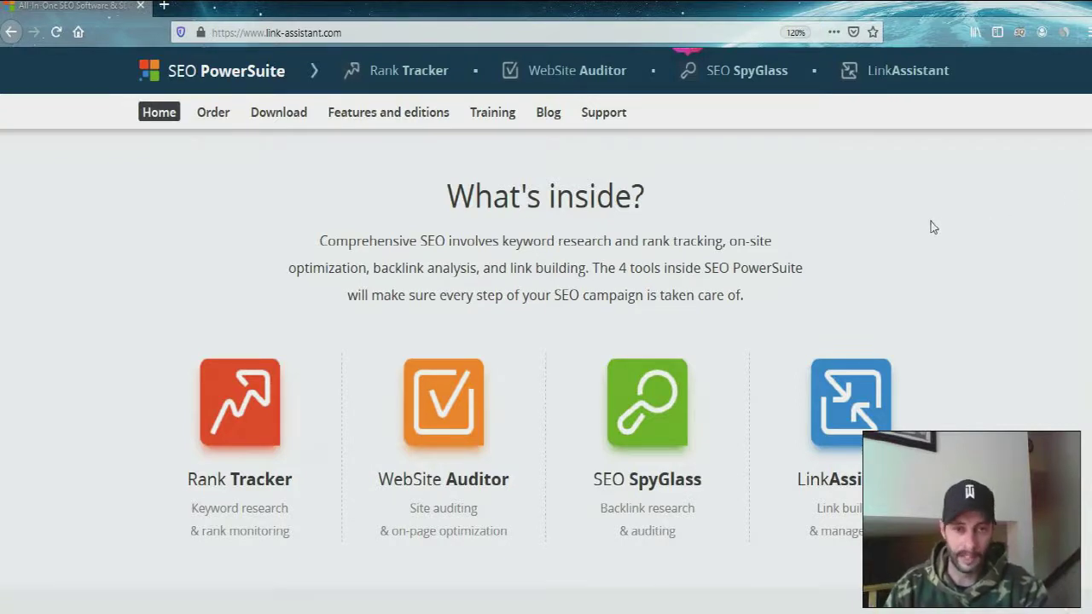
Step: Show dietdoctor.com rankings in Rank Tracker: diet at 29, dietdoctor.com at 1, lose weight at 2
scroll(932, 226, down, 1)
scroll(932, 227, up, 1)
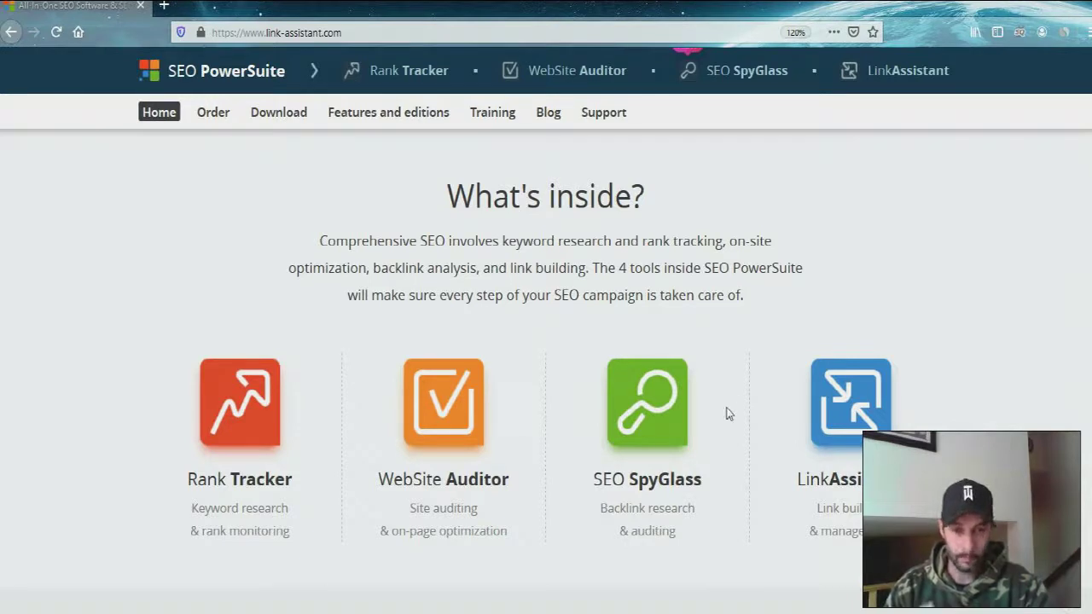
click(748, 511)
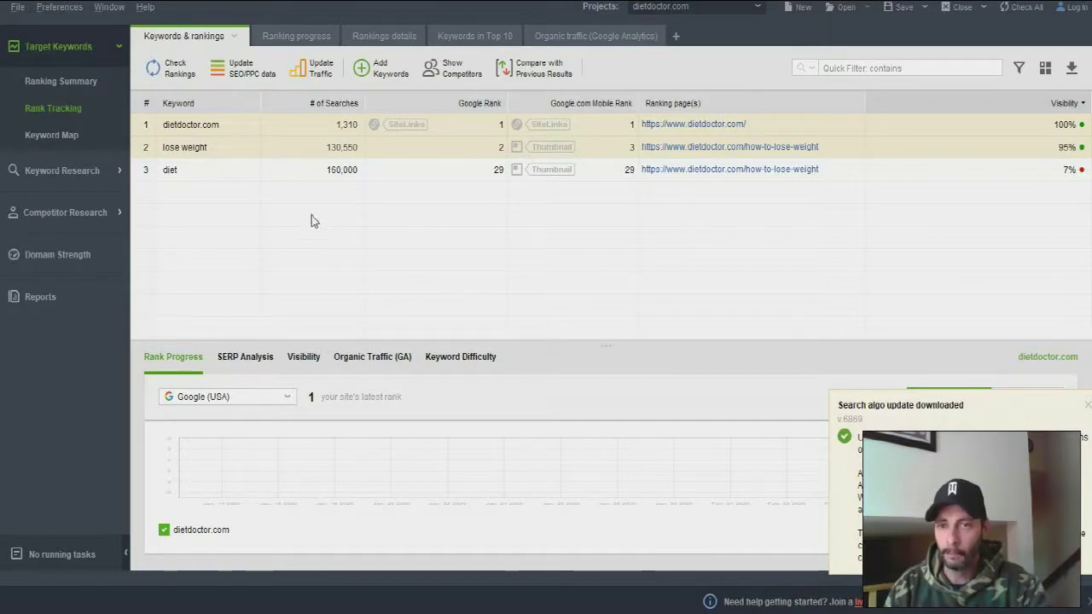
mouse_move(184, 147)
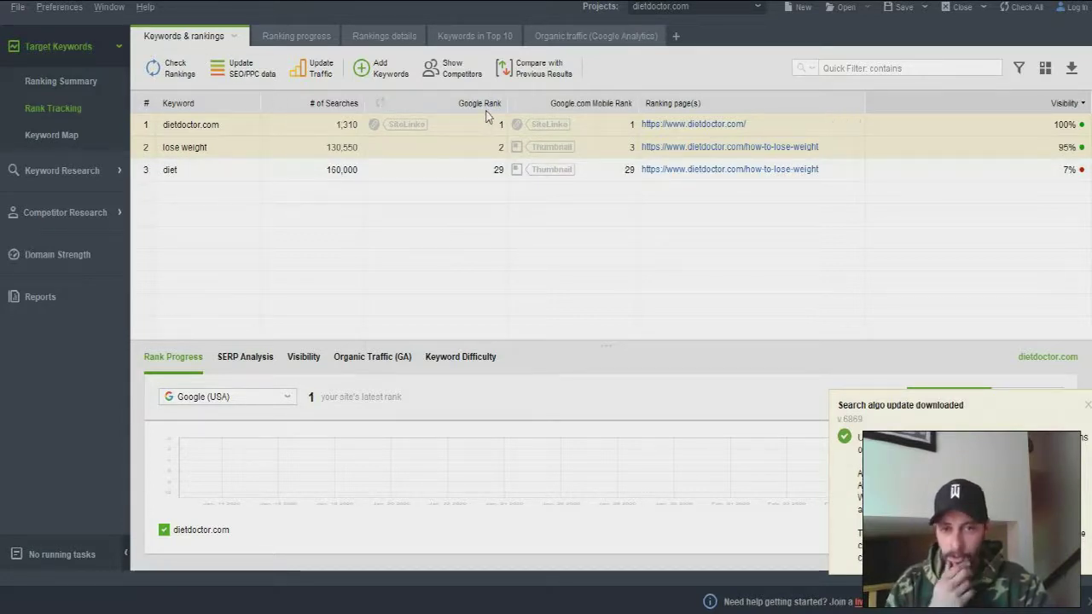
mouse_move(478, 147)
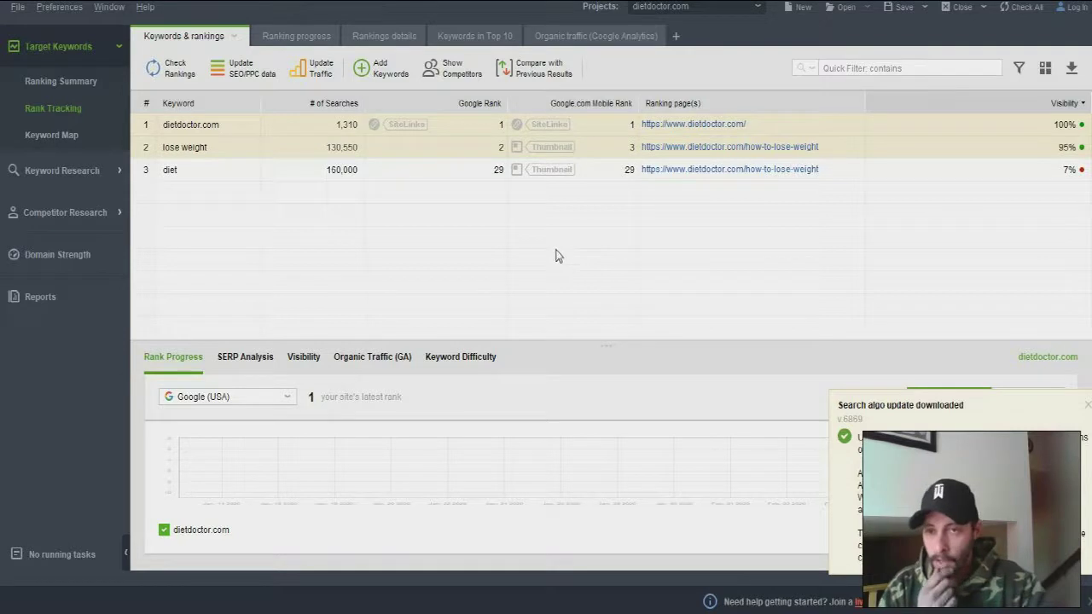
Step: Review Ranking progress, Rankings details, Keywords in Top 10 and Organic traffic, then expand Keyword Research
click(299, 36)
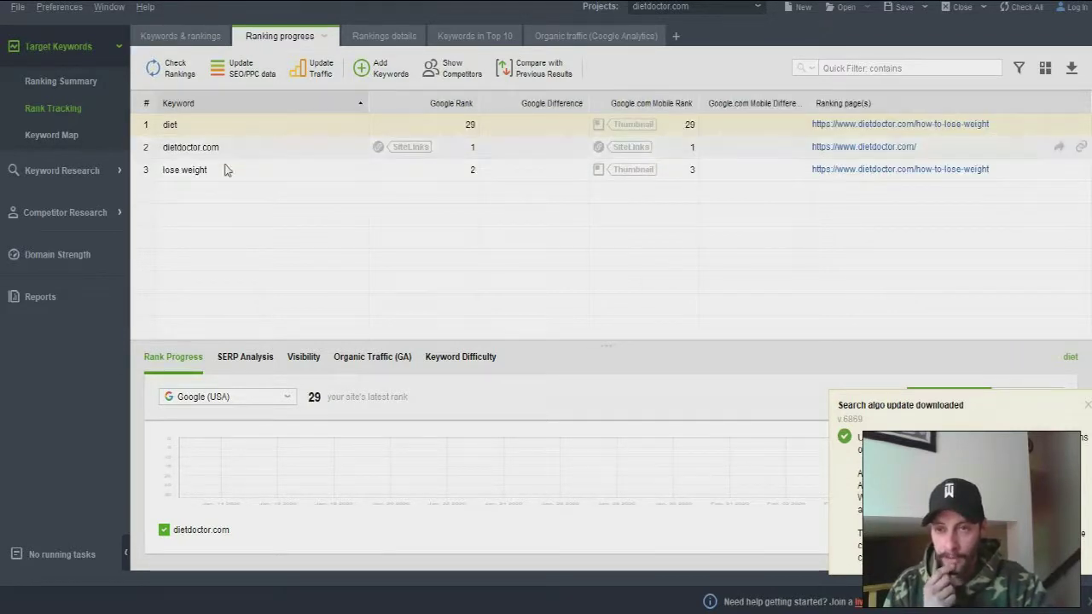
click(392, 37)
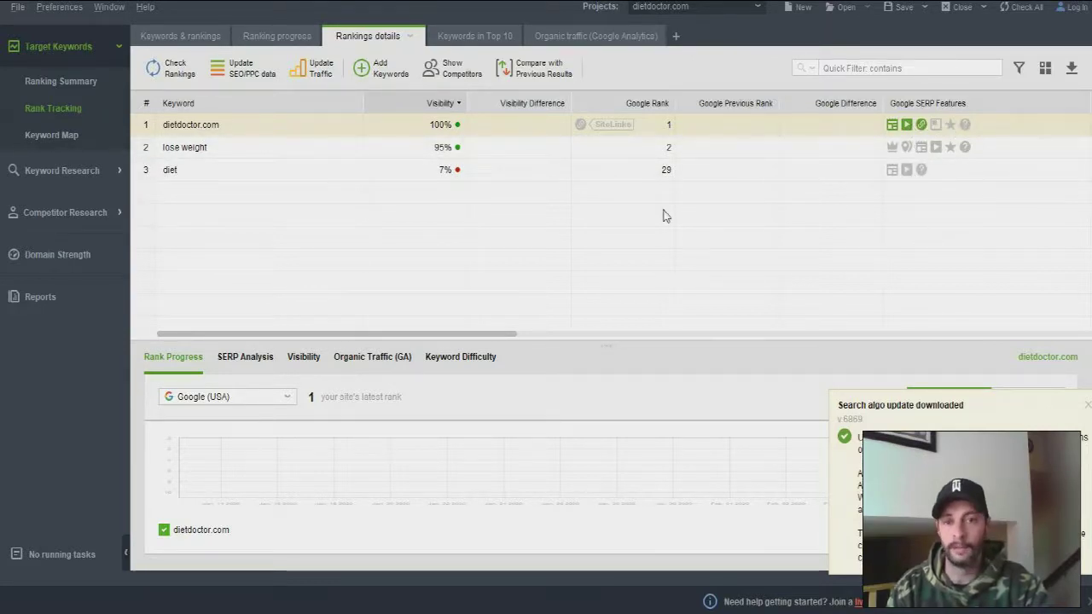
click(487, 41)
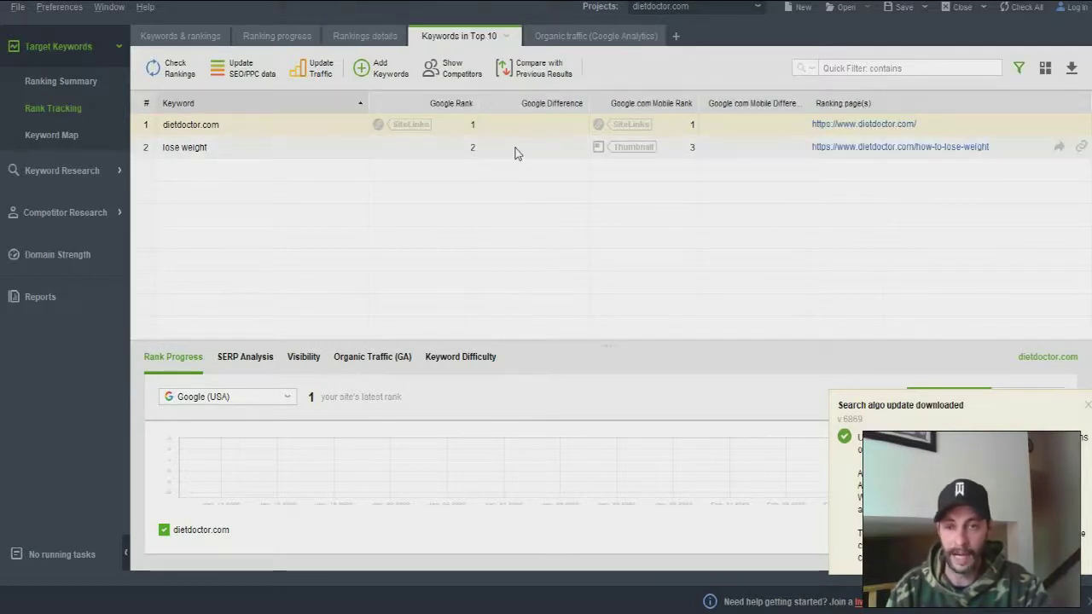
click(587, 41)
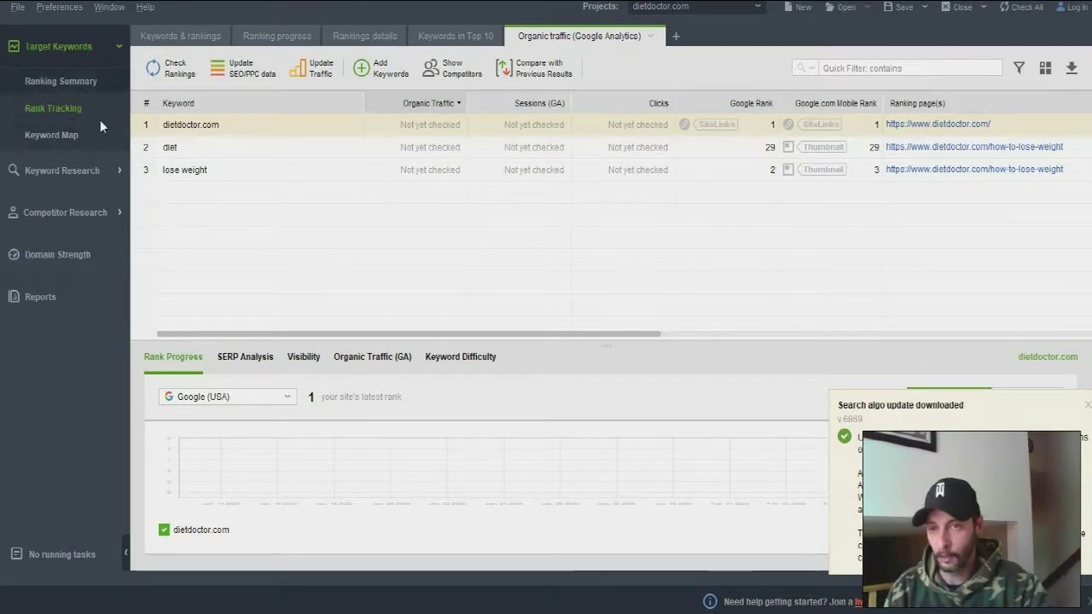
click(120, 173)
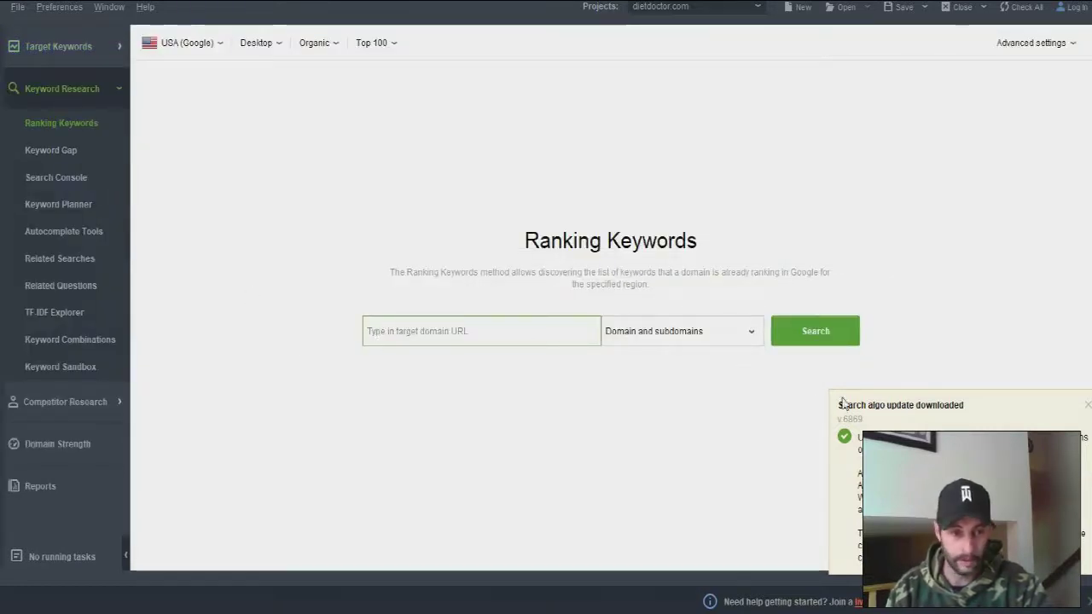
Step: Dismiss the 'Search algo update downloaded' notice and bring Firefox's SEO PowerSuite page forward
click(1087, 406)
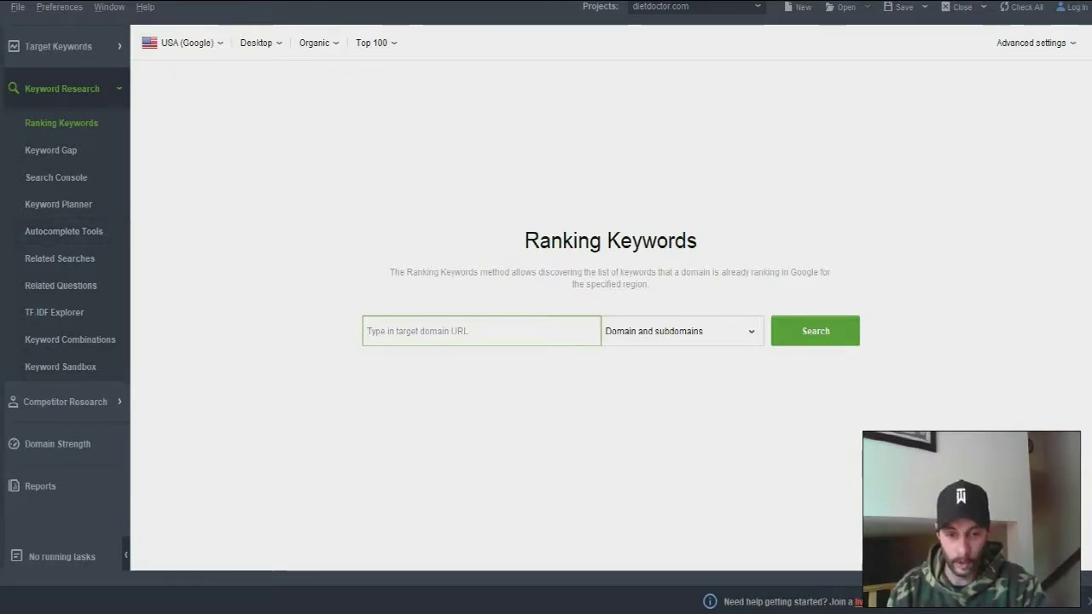
click(555, 563)
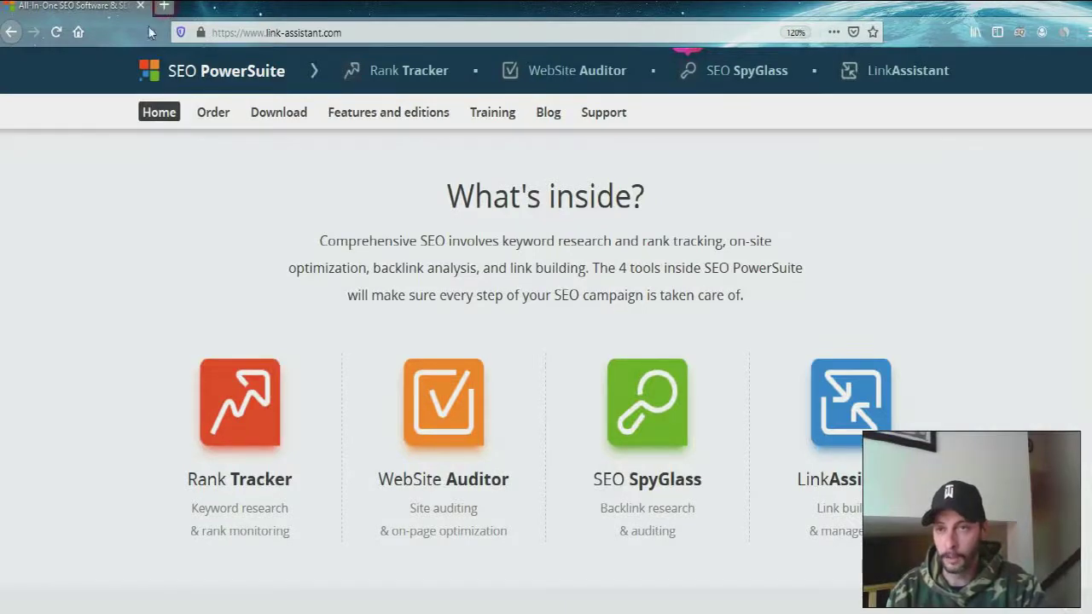
key(ctrl+t)
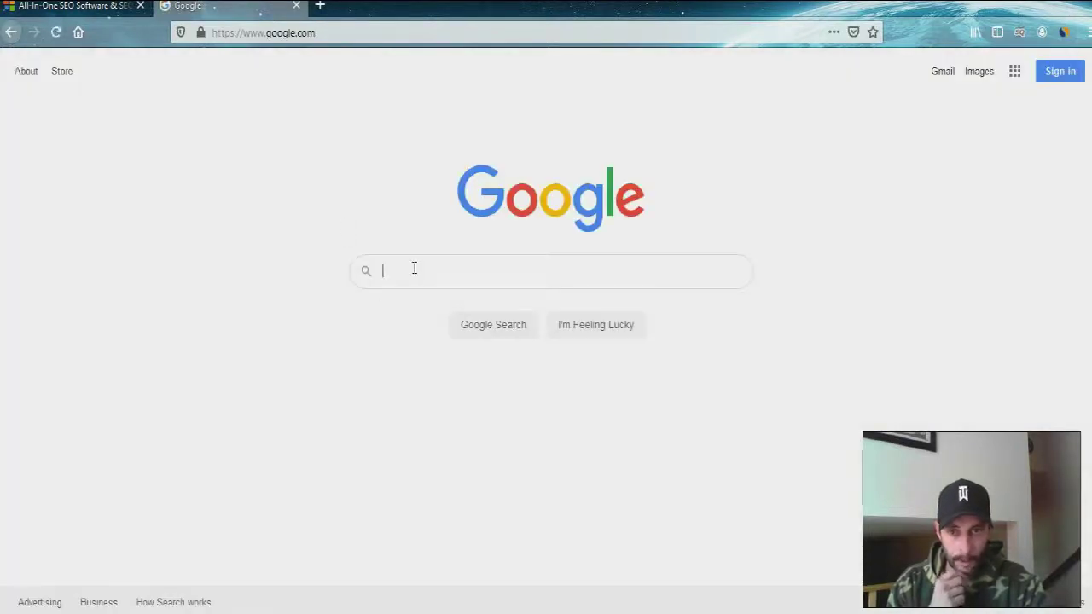
click(413, 269)
text(lo)
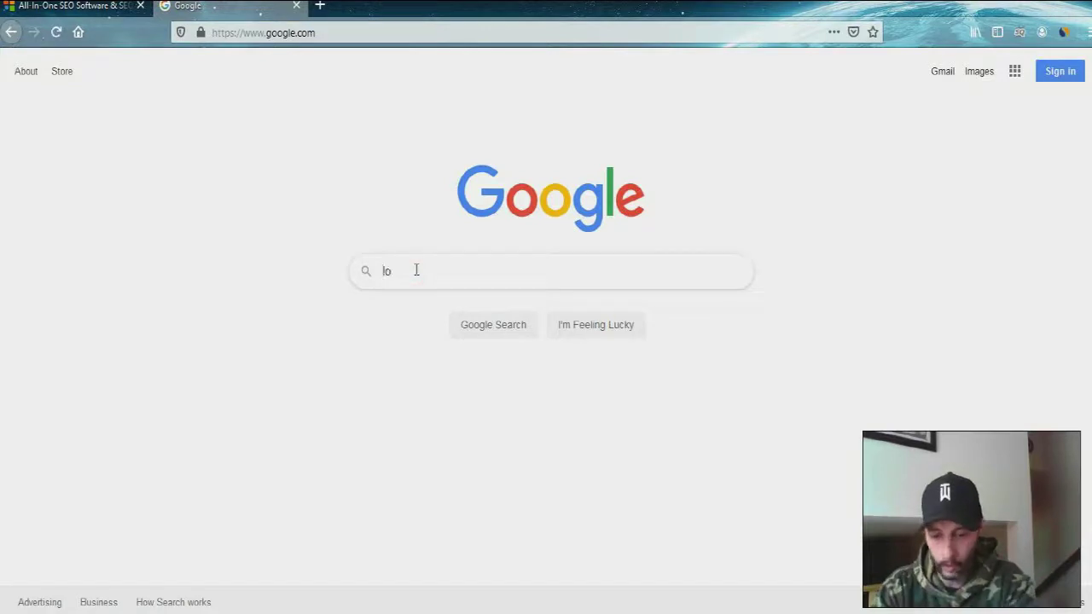
text(se weight)
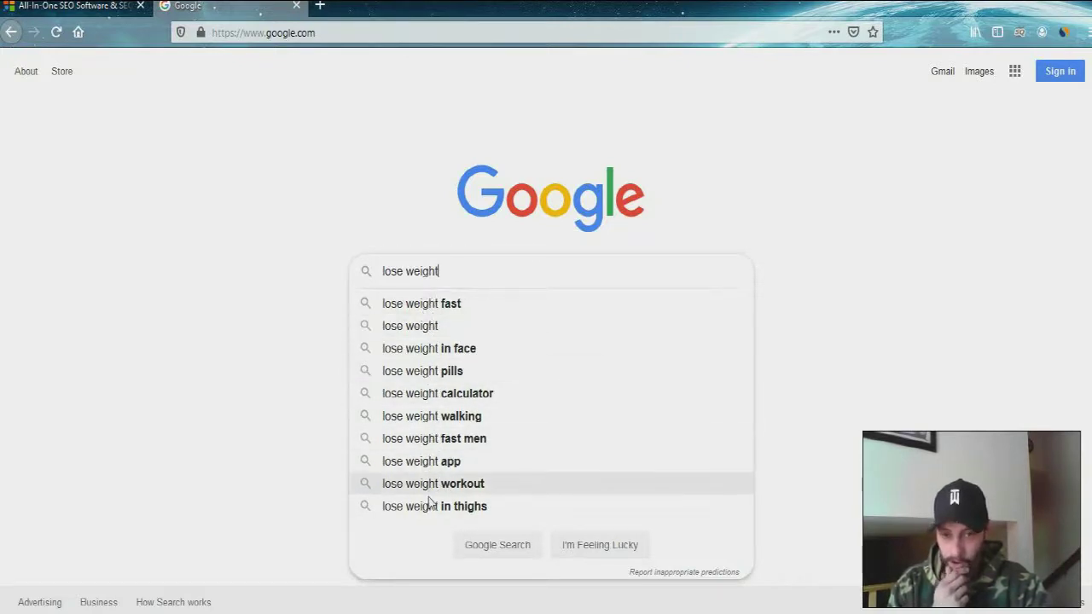
click(296, 5)
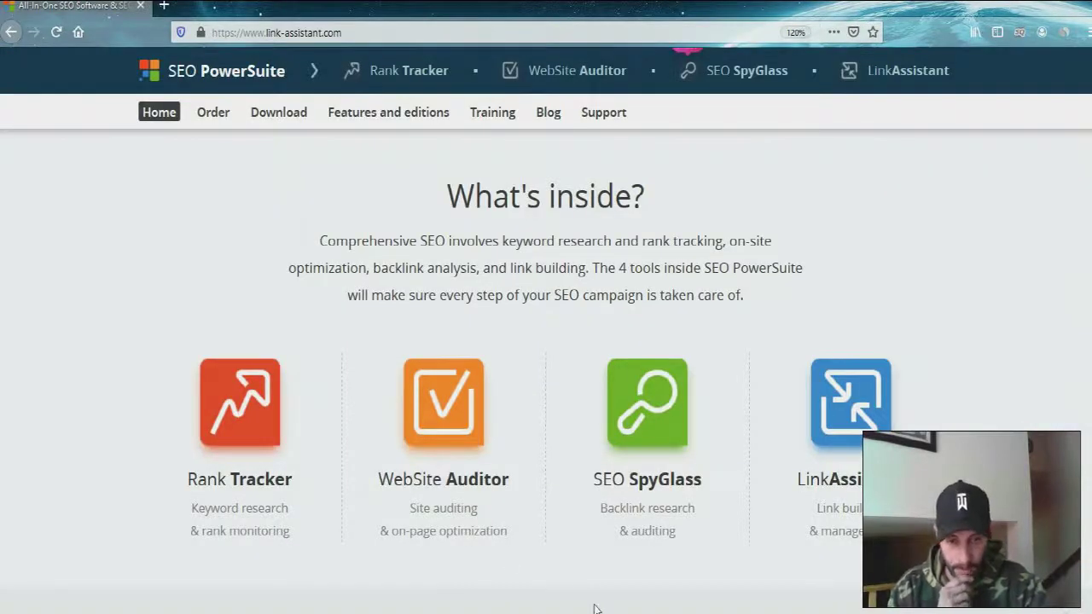
Step: Briefly show WebSite Auditor's pages table, then switch windows, landing on LinkAssistant's empty Link Prospects
click(591, 546)
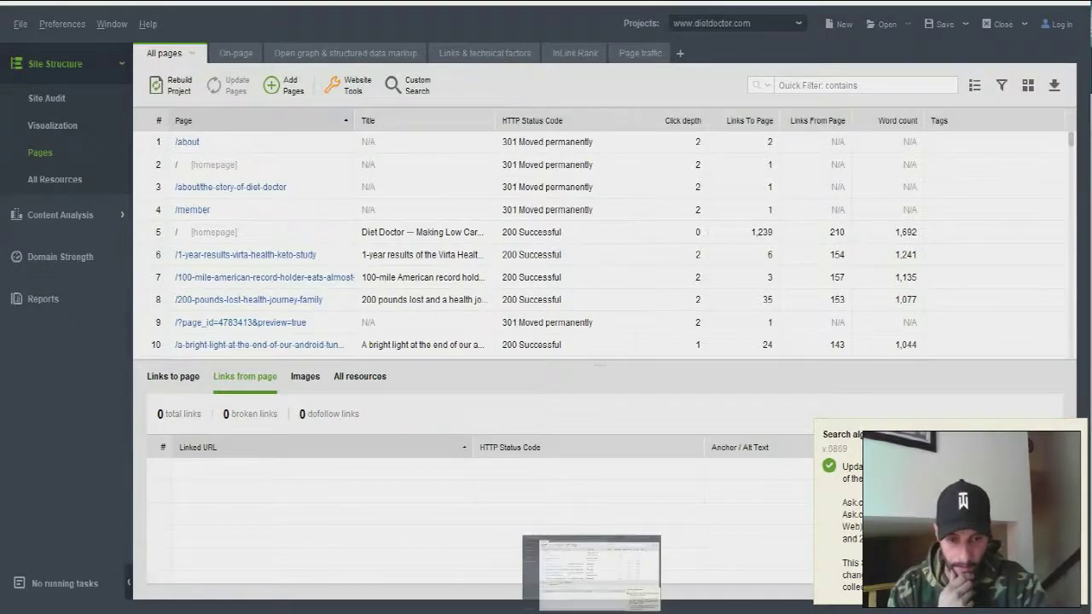
click(592, 570)
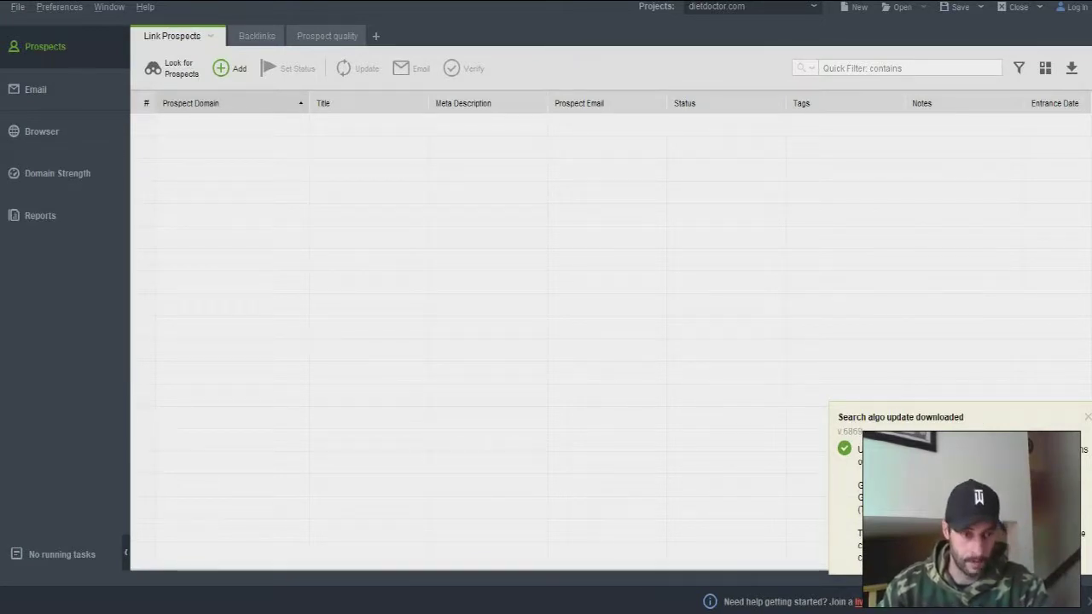
Step: Close the 'Search algo update downloaded' notification in LinkAssistant
click(1086, 418)
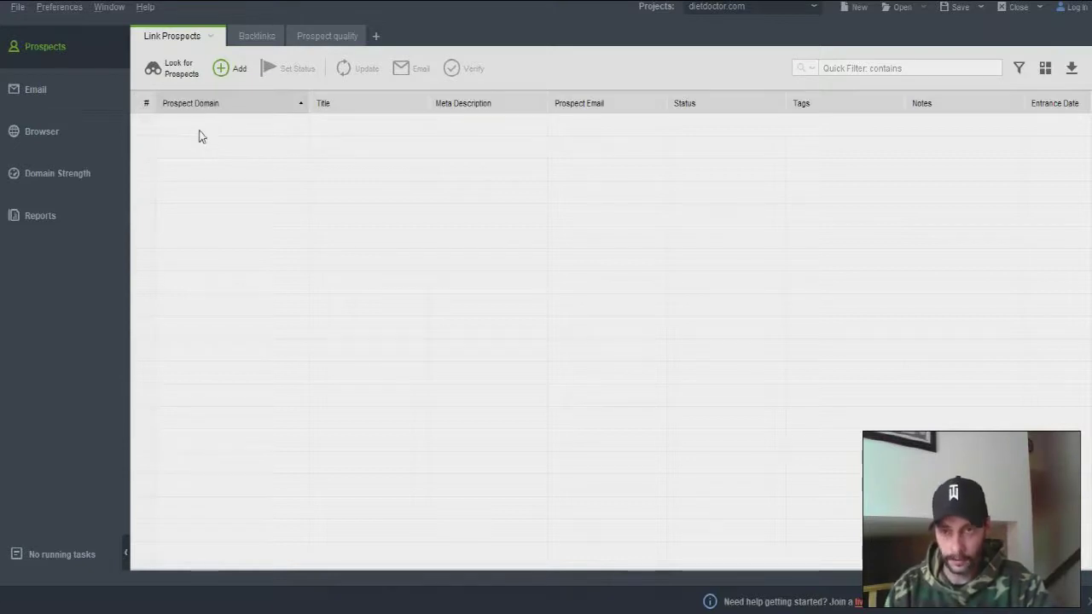
click(182, 70)
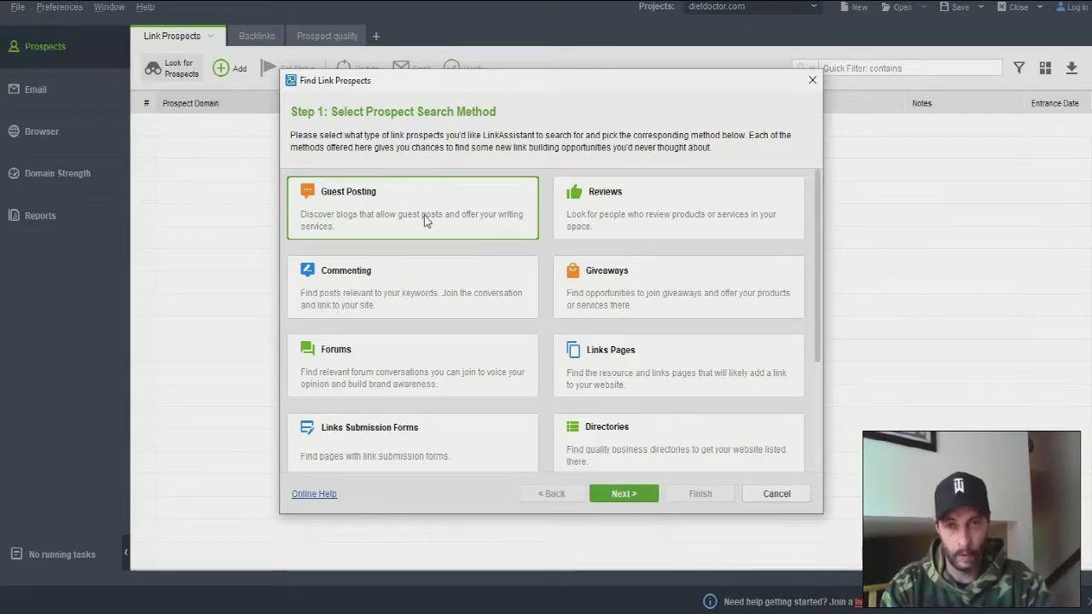
click(780, 493)
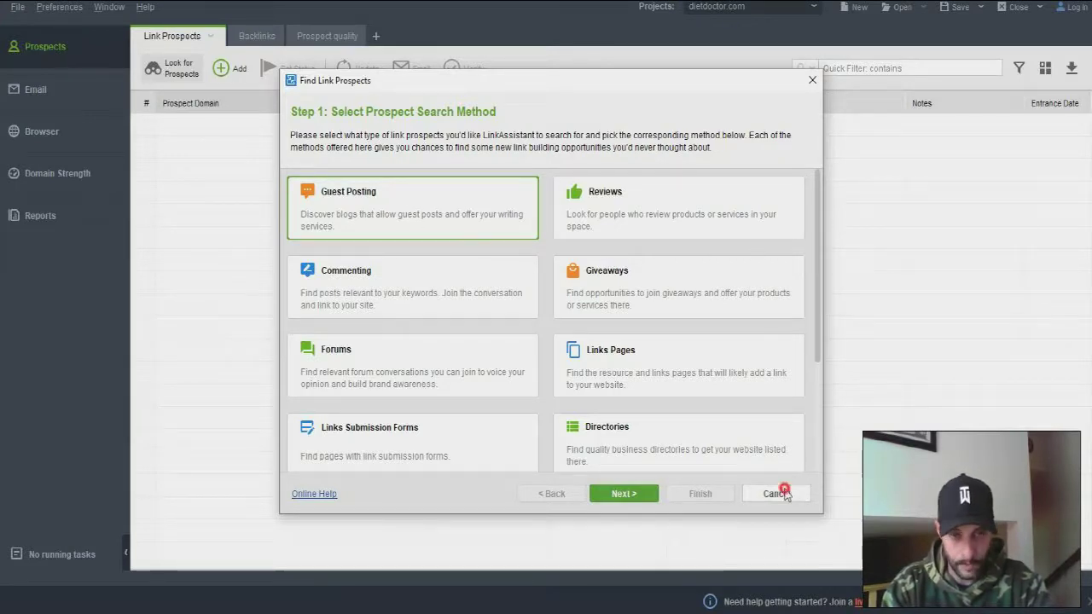
click(91, 88)
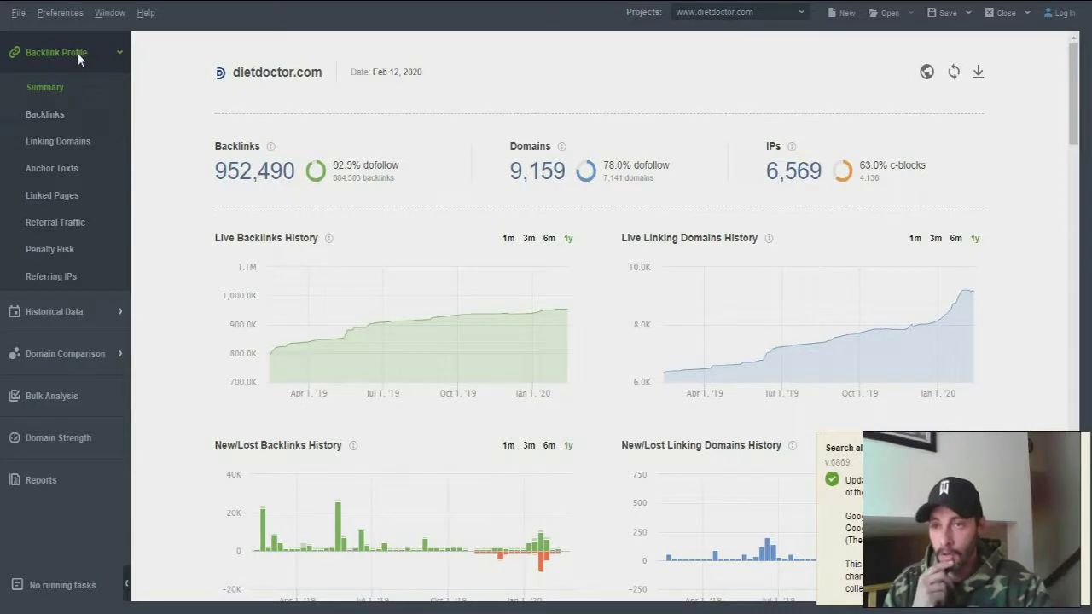
click(147, 220)
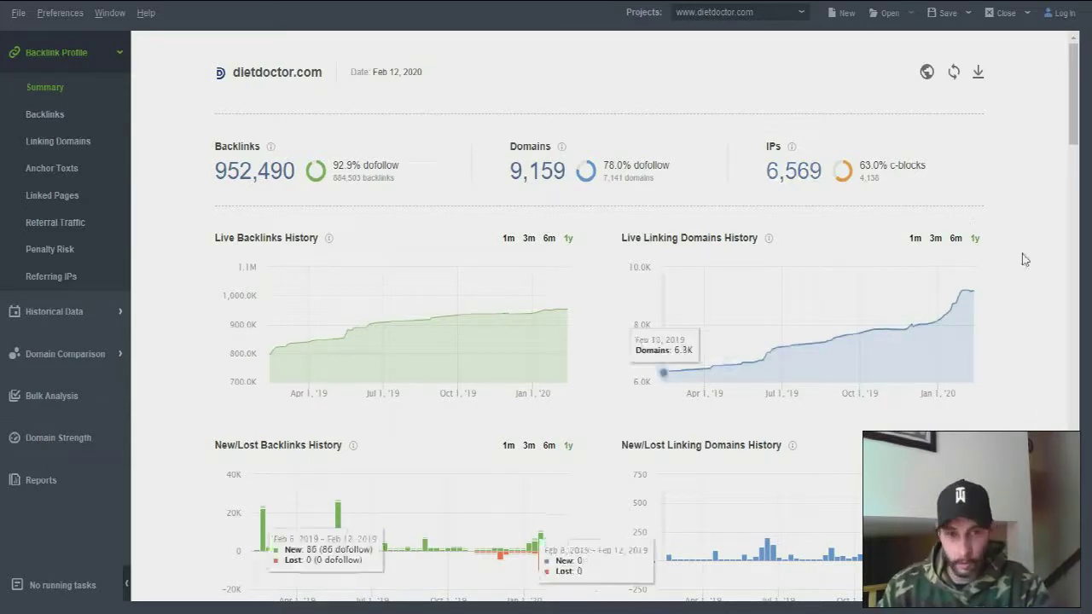
scroll(1033, 295, down, 1)
scroll(1034, 295, down, 3)
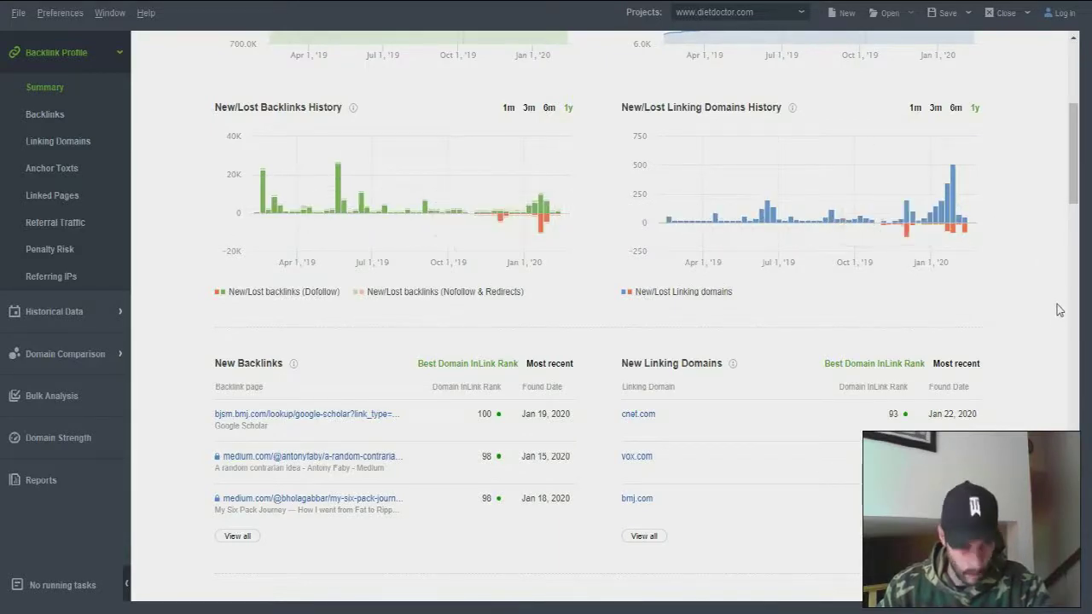
scroll(1033, 364, down, 2)
scroll(1033, 364, down, 3)
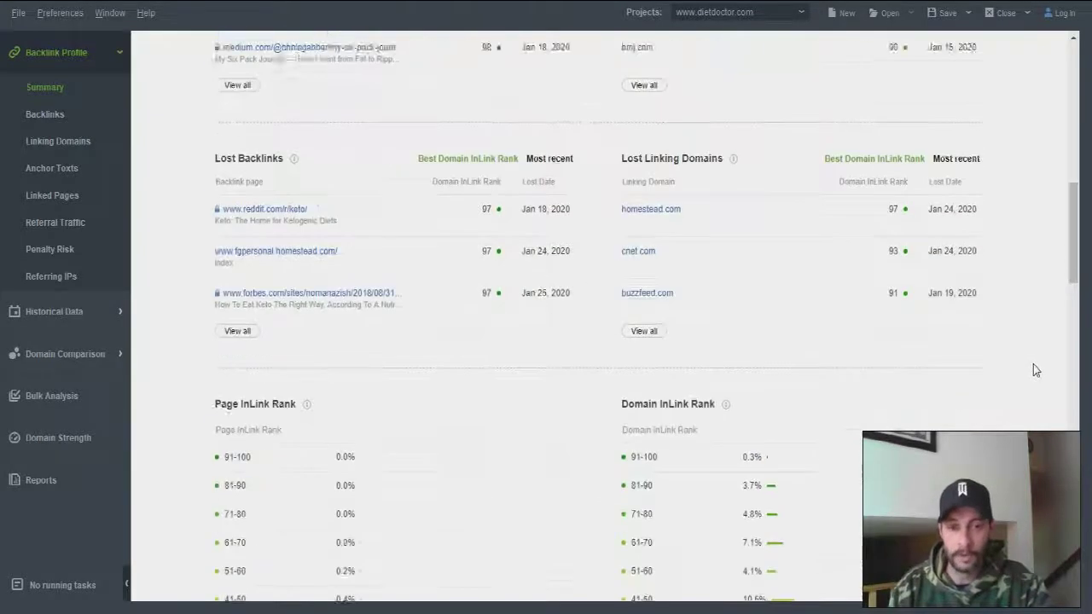
scroll(1033, 364, down, 2)
scroll(1033, 365, down, 1)
scroll(1033, 365, down, 1)
scroll(1033, 365, down, 2)
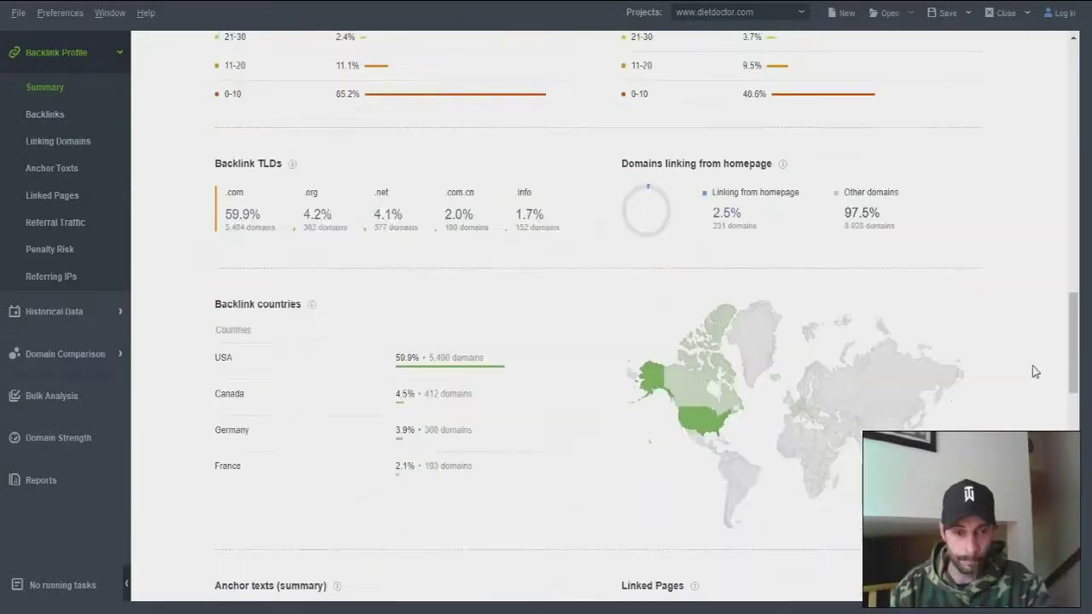
scroll(1033, 365, down, 1)
scroll(1035, 367, up, 1)
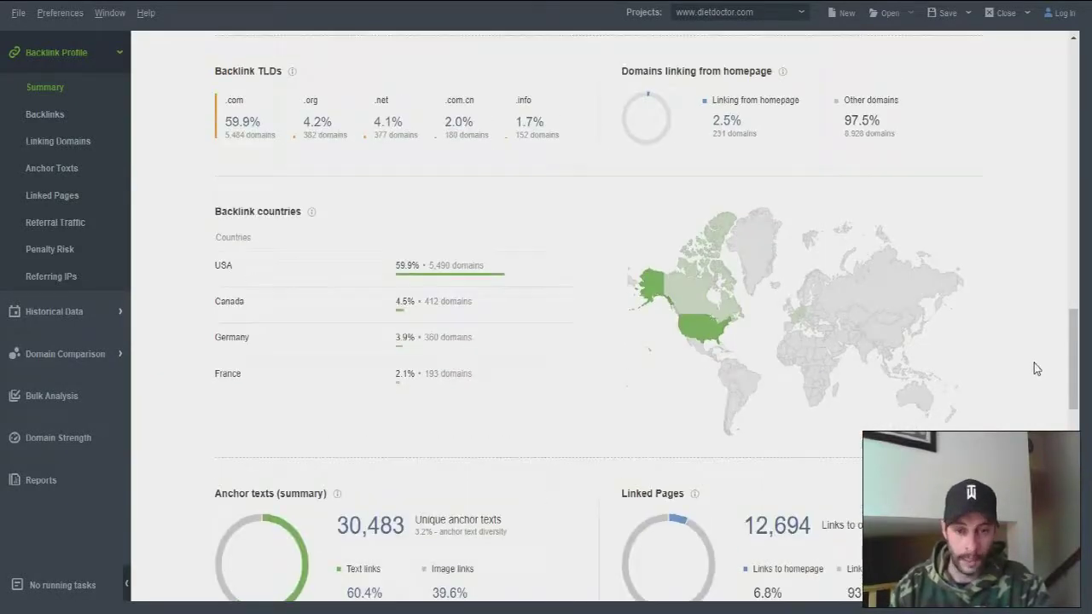
scroll(1035, 367, down, 2)
scroll(1035, 367, down, 2)
scroll(1035, 367, down, 2)
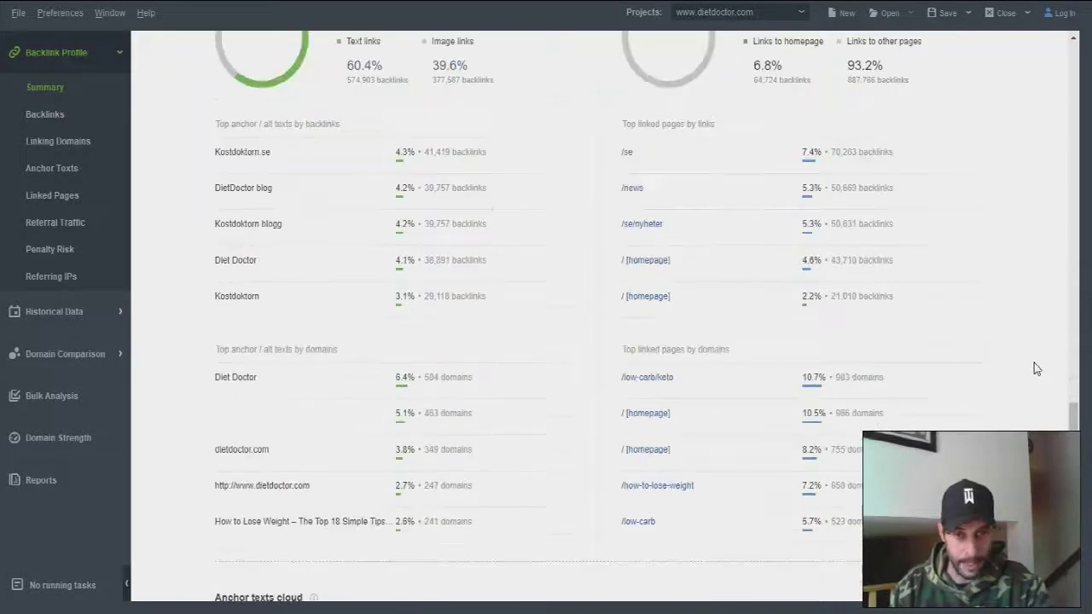
scroll(1035, 367, down, 2)
scroll(1033, 362, down, 1)
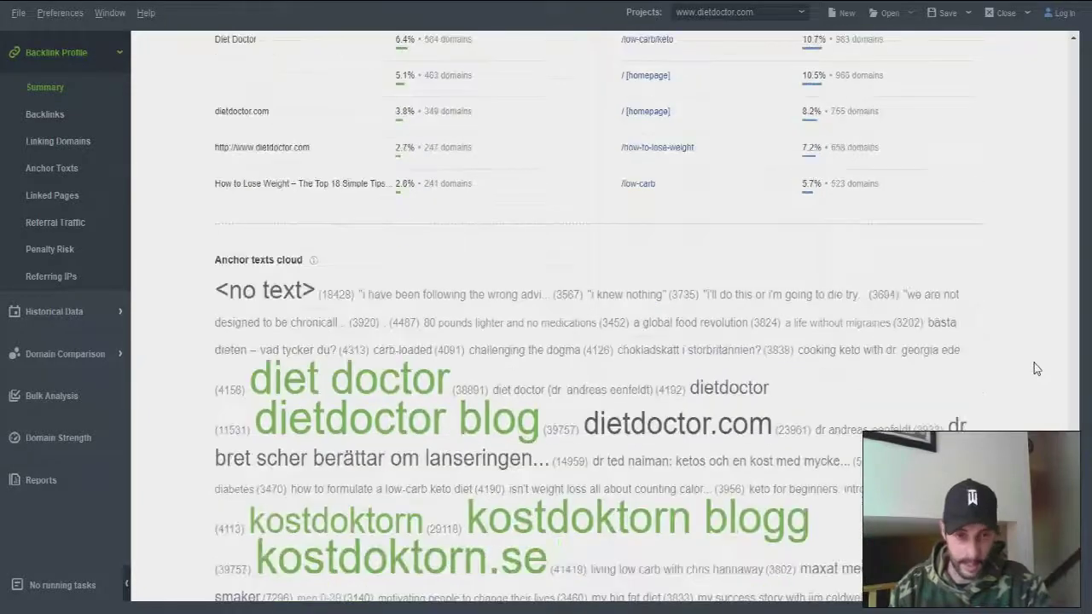
scroll(1033, 361, down, 2)
scroll(1034, 361, up, 3)
scroll(1033, 361, up, 4)
scroll(1034, 363, up, 5)
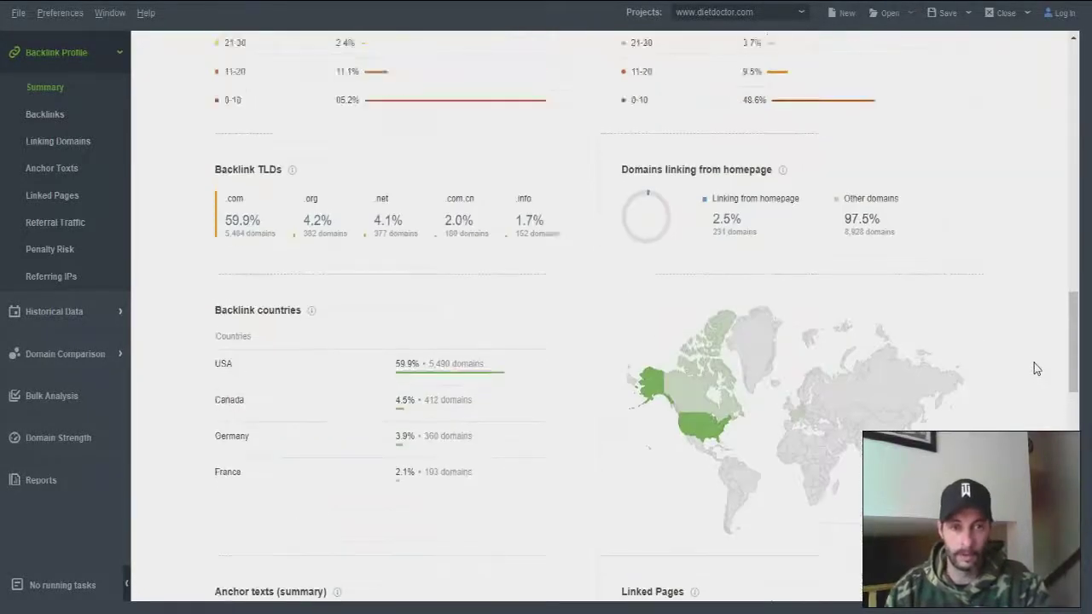
scroll(1034, 363, up, 2)
scroll(1034, 362, up, 3)
scroll(1034, 362, up, 5)
scroll(1034, 366, up, 4)
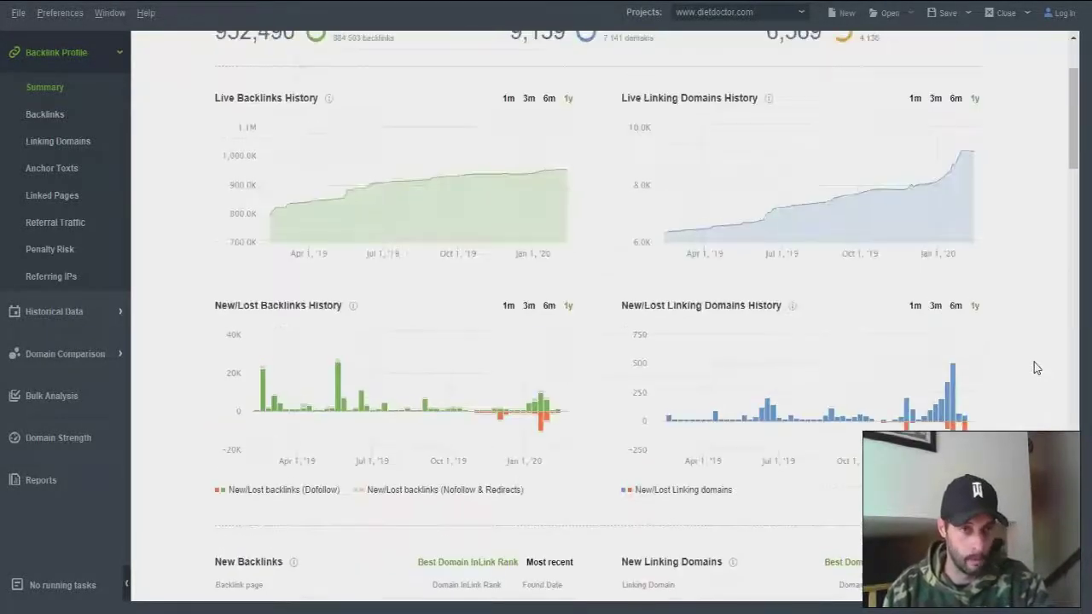
scroll(1034, 367, up, 2)
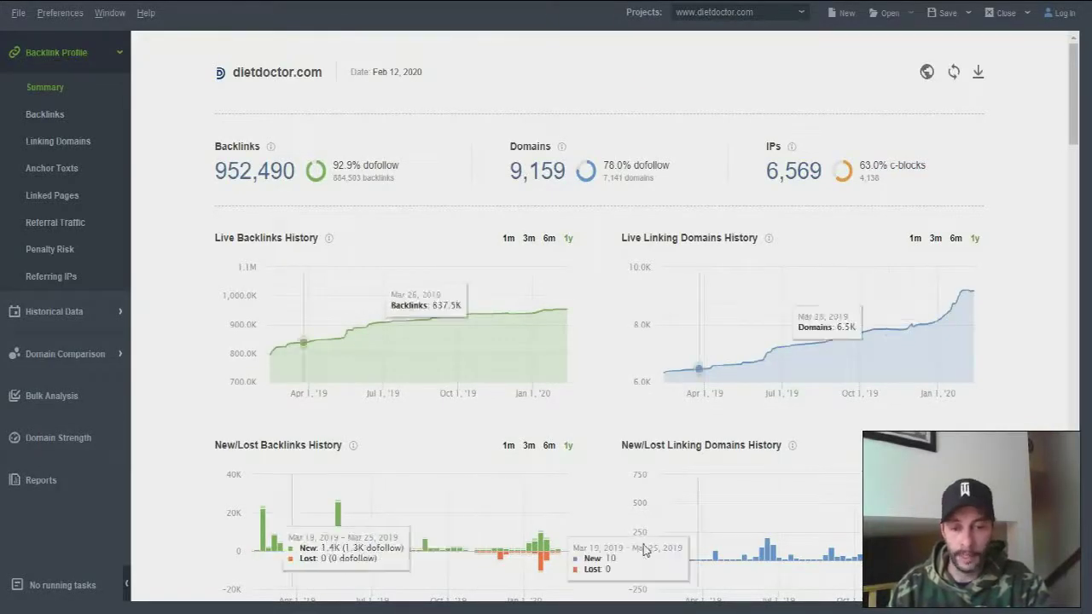
Step: Bring WebSite Auditor forward on dietdoctor.com's crawled Pages table with status codes and click depth
click(591, 568)
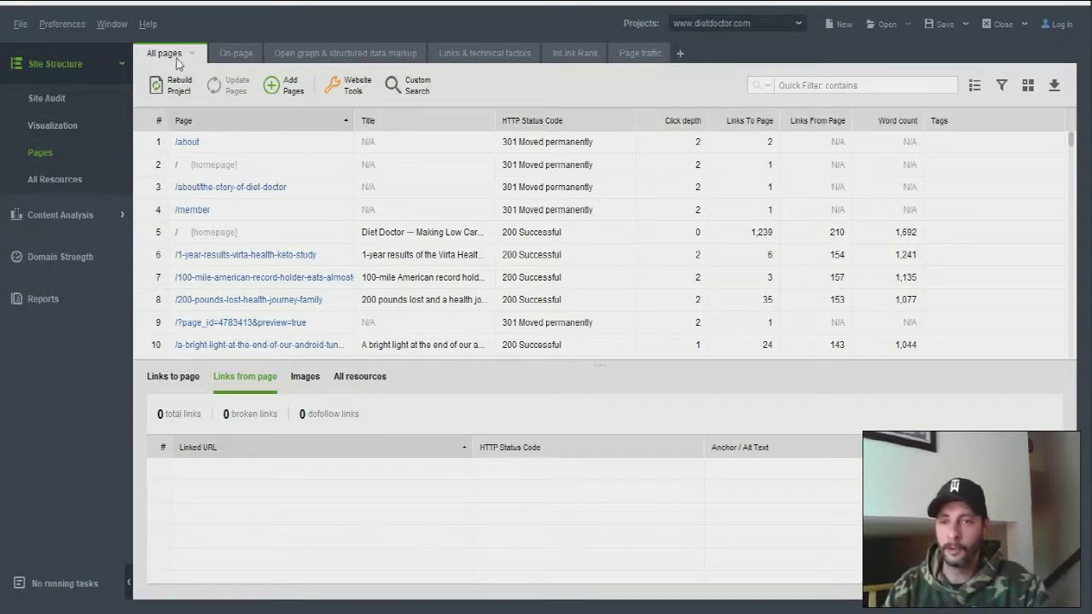
Step: Switch the Pages table to On-page and scroll across its optimization, keyword and title columns
click(236, 55)
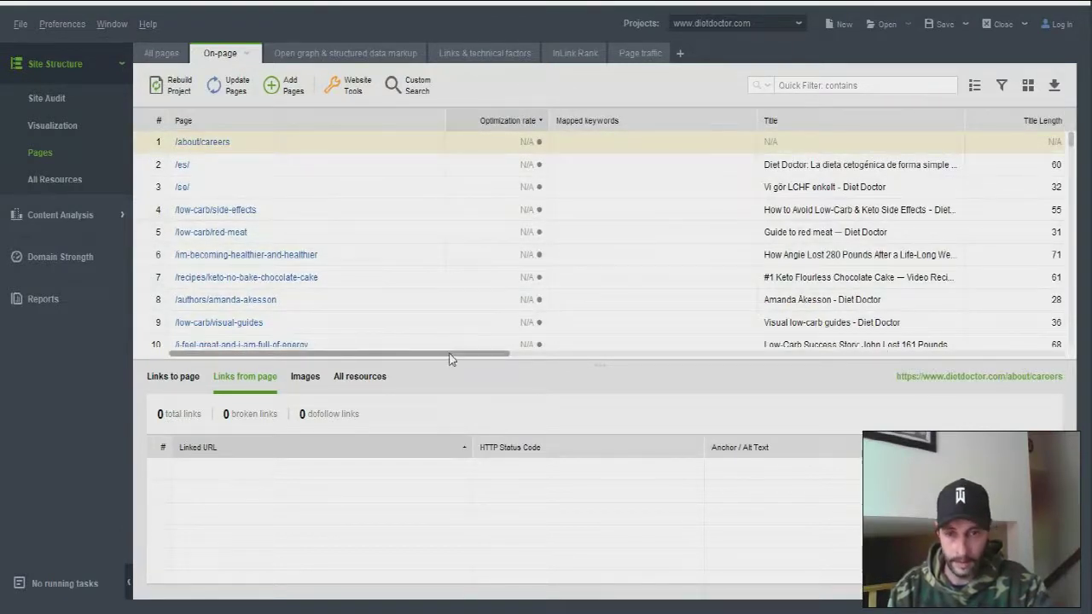
drag(453, 353, 780, 366)
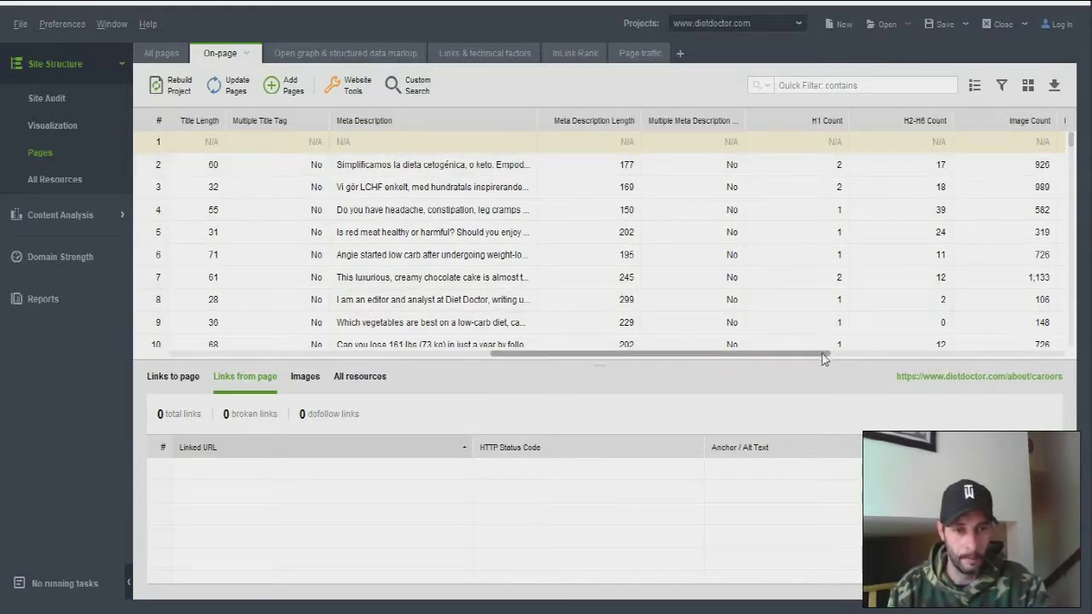
drag(824, 353, 1044, 365)
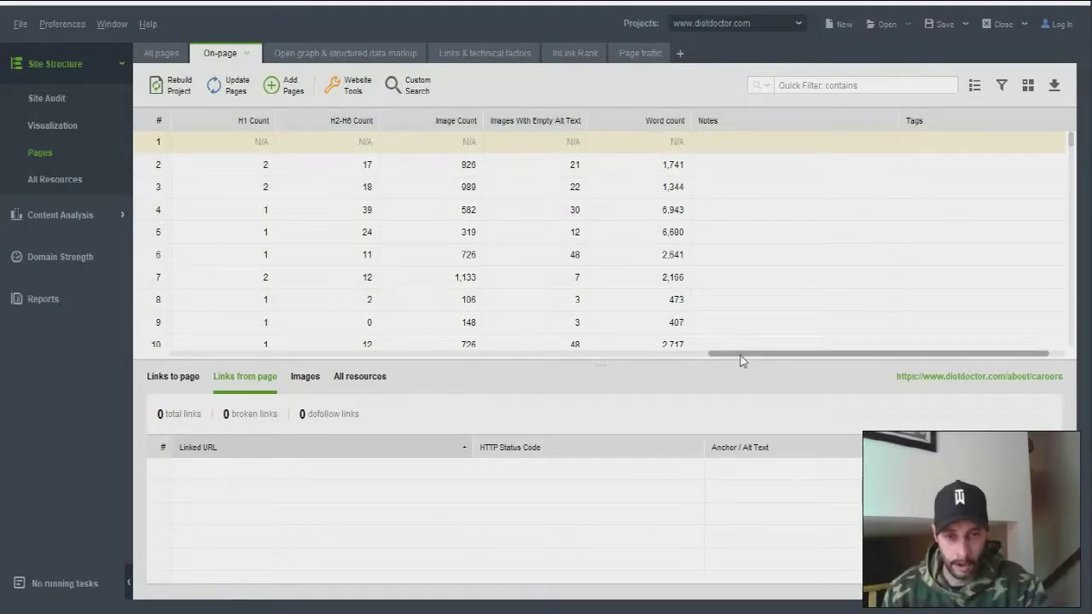
drag(740, 355, 203, 354)
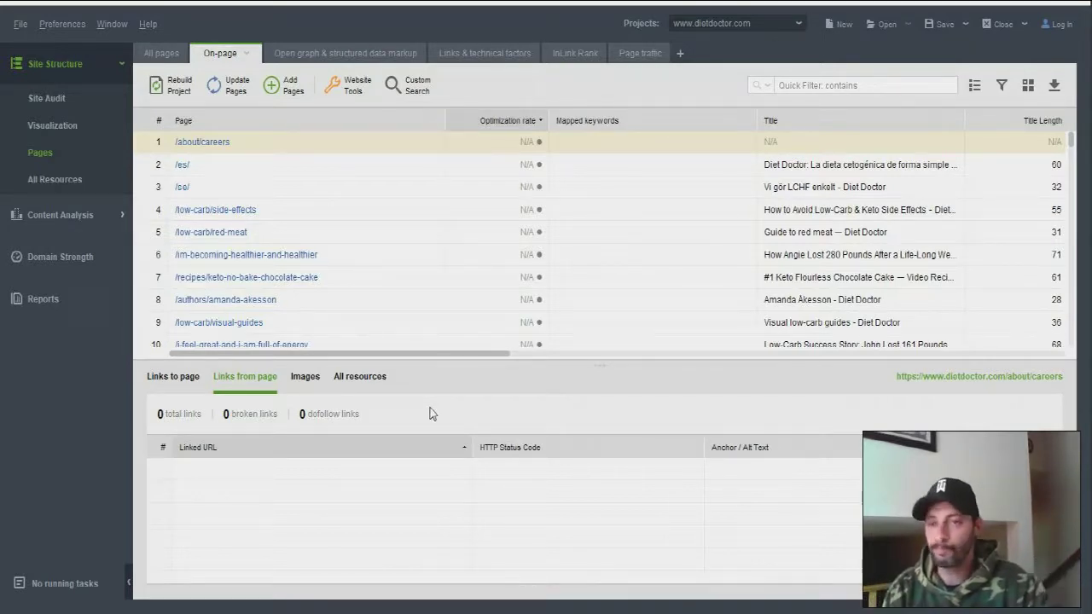
mouse_move(444, 253)
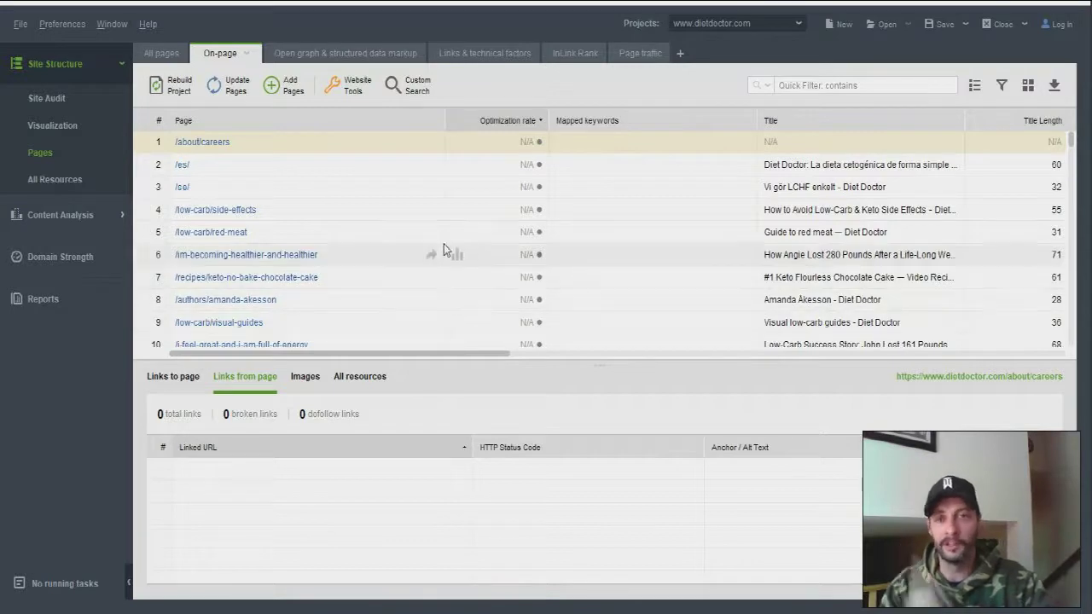
Step: Cycle the Pages table through Open graph, Links & technical factors, InLink Rank and Page traffic views
click(361, 54)
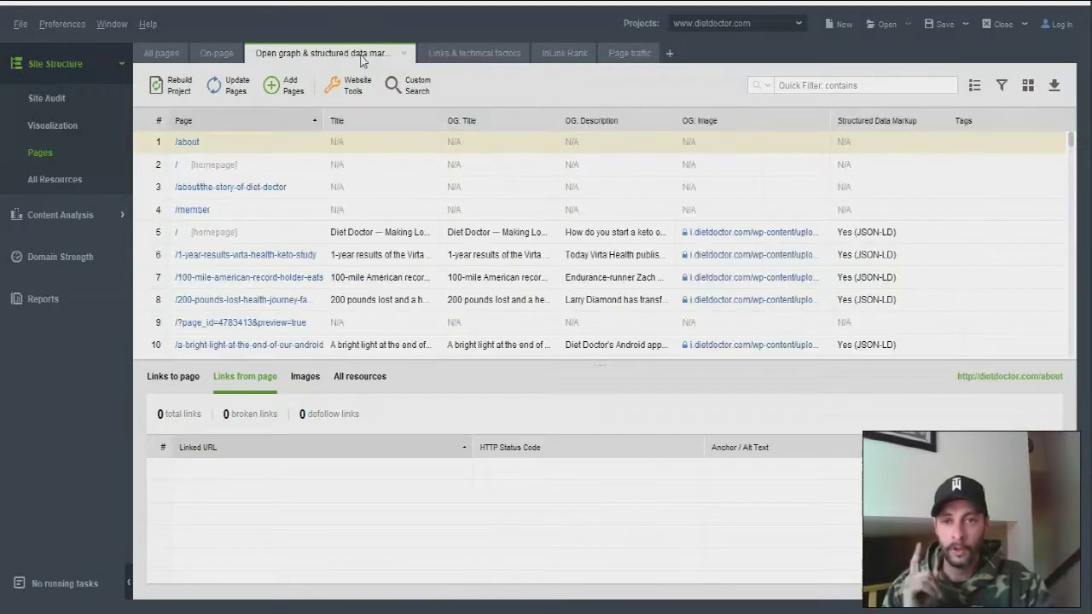
click(476, 55)
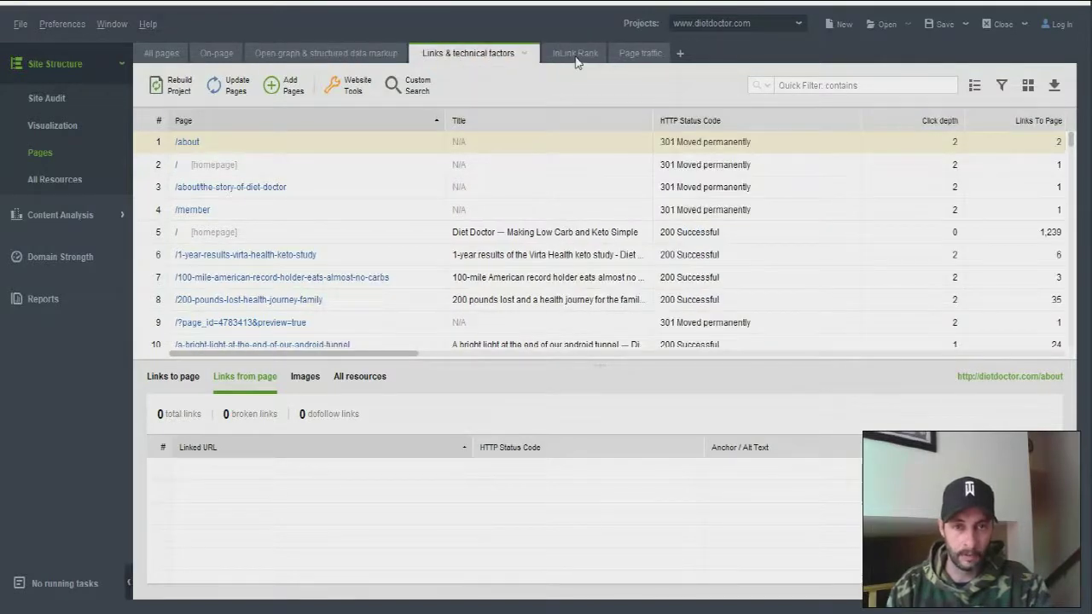
click(576, 55)
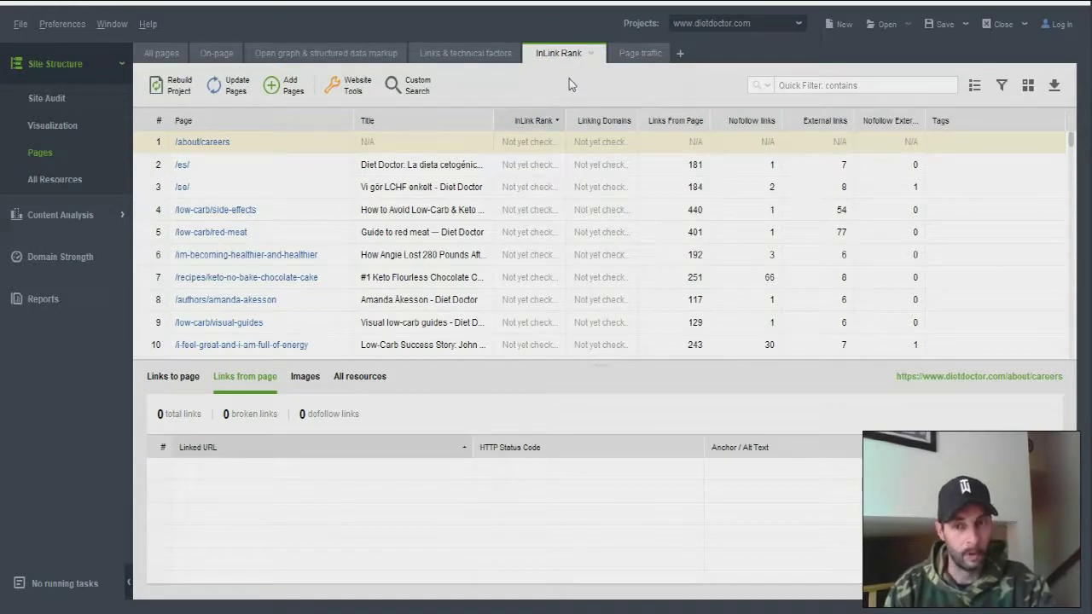
click(640, 54)
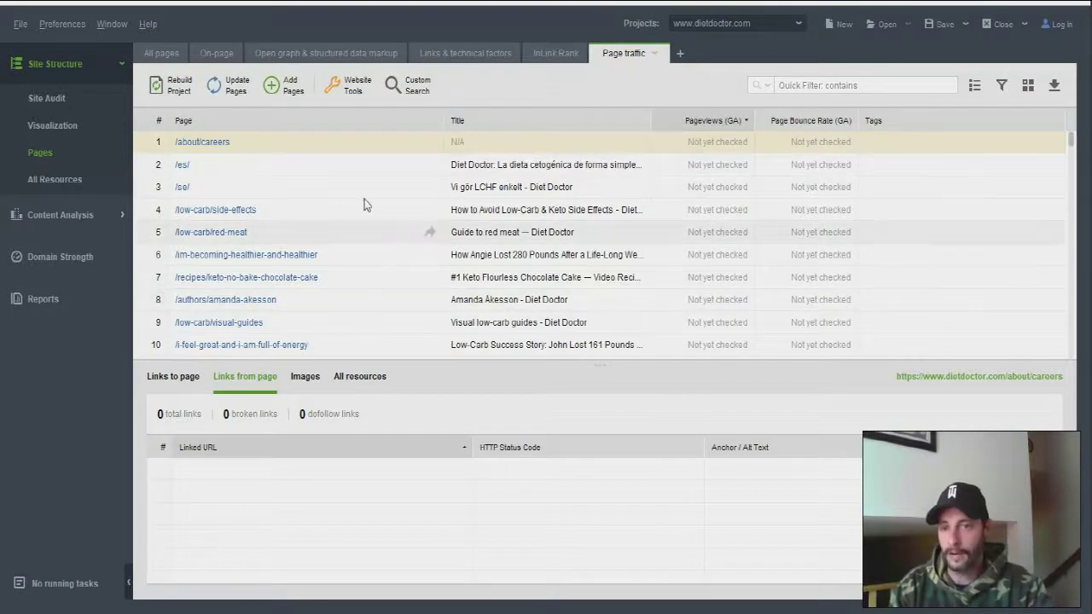
Step: Expand Content Analysis to reach dietdoctor.com's empty Keyword Map page
click(108, 214)
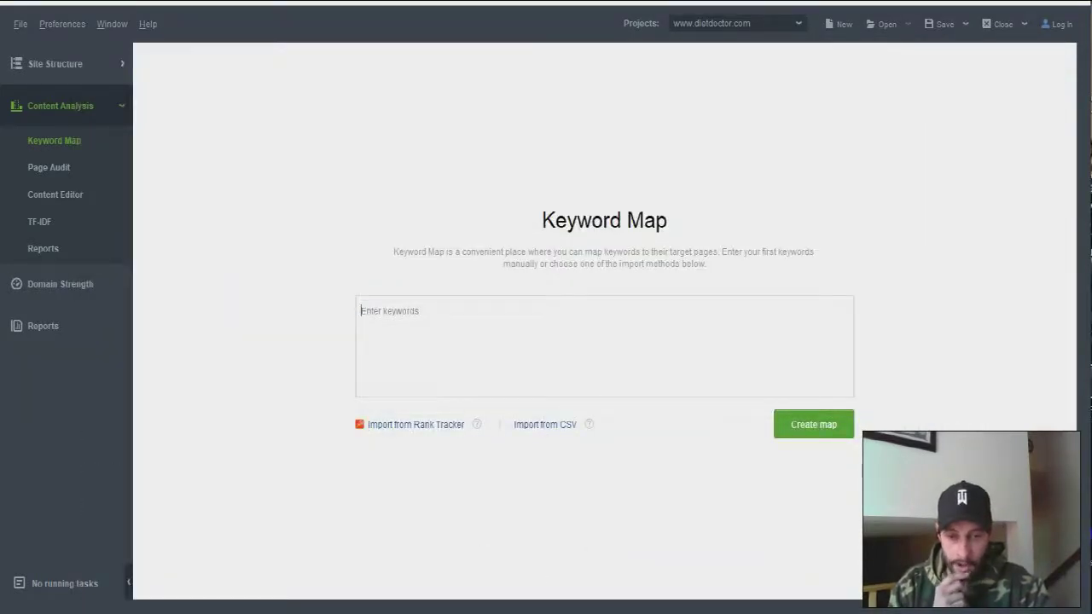
Step: Return to Firefox's link-assistant.com 'What's inside?' overview of the four tools
click(555, 555)
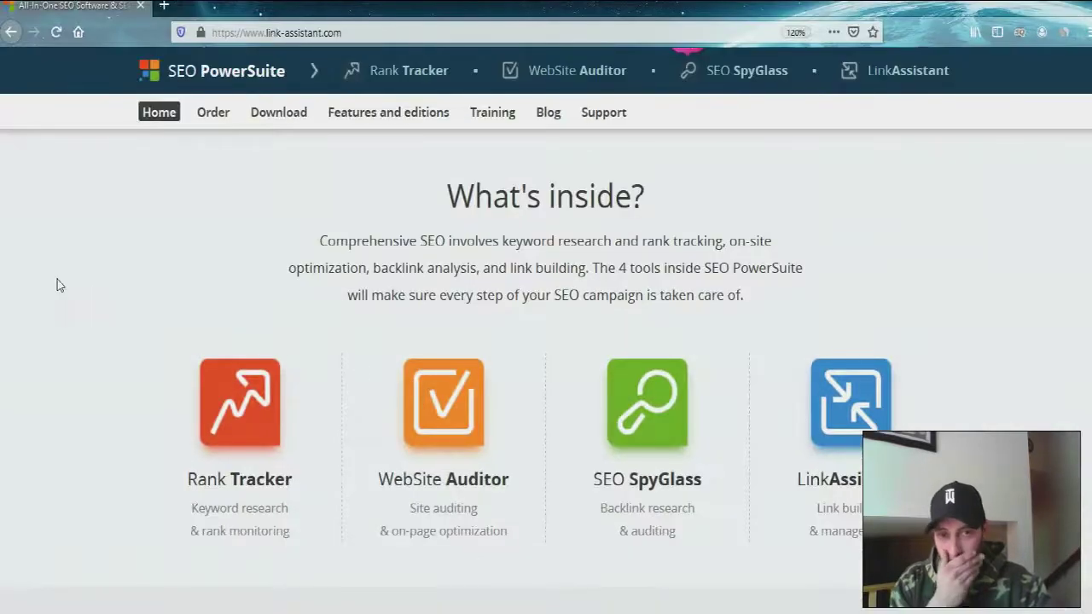